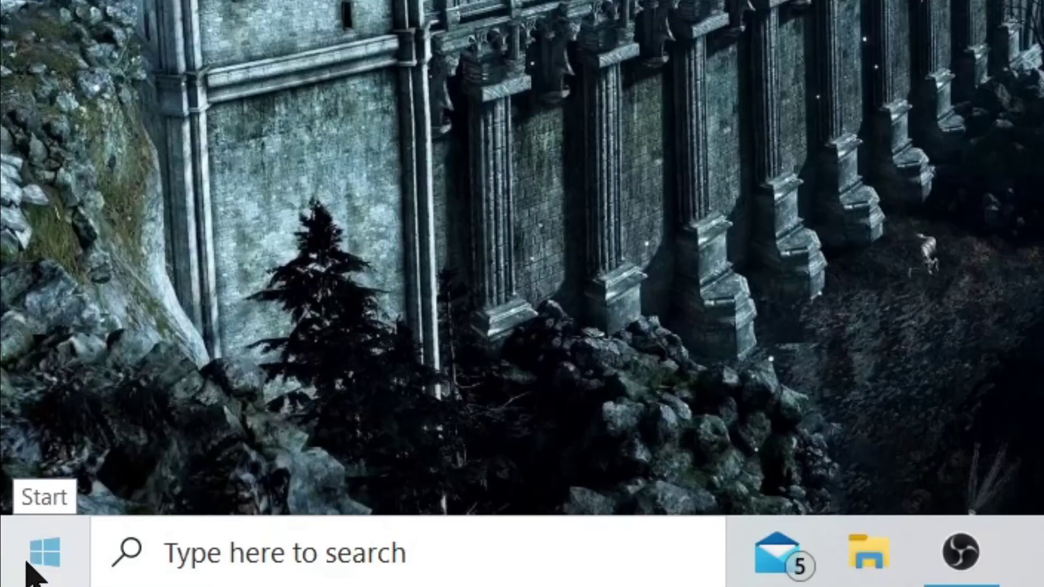
- Launch Google Chrome by searching 'chrome' in the Windows Start menu
click(24, 560)
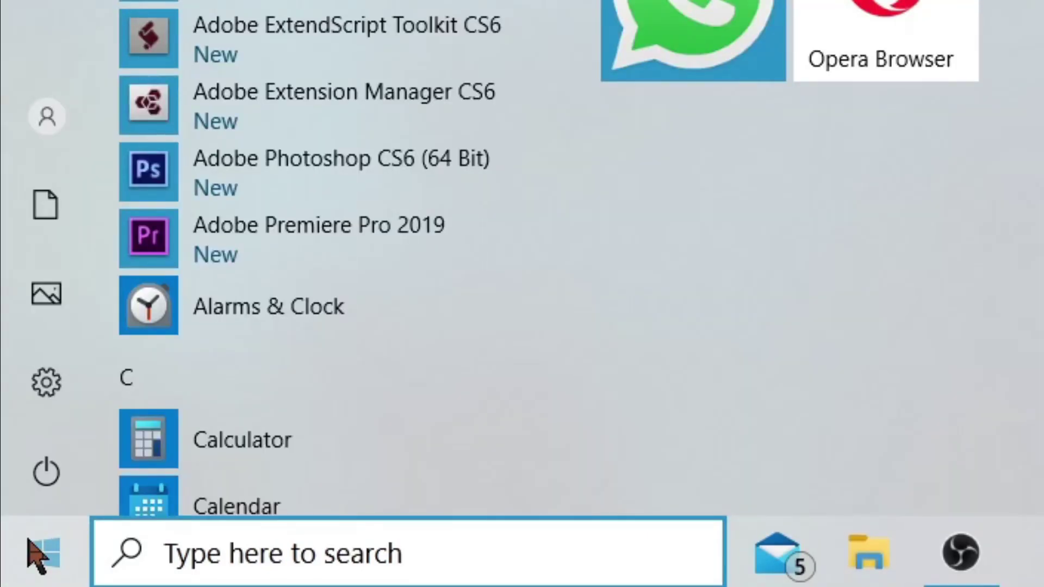
text(chrome)
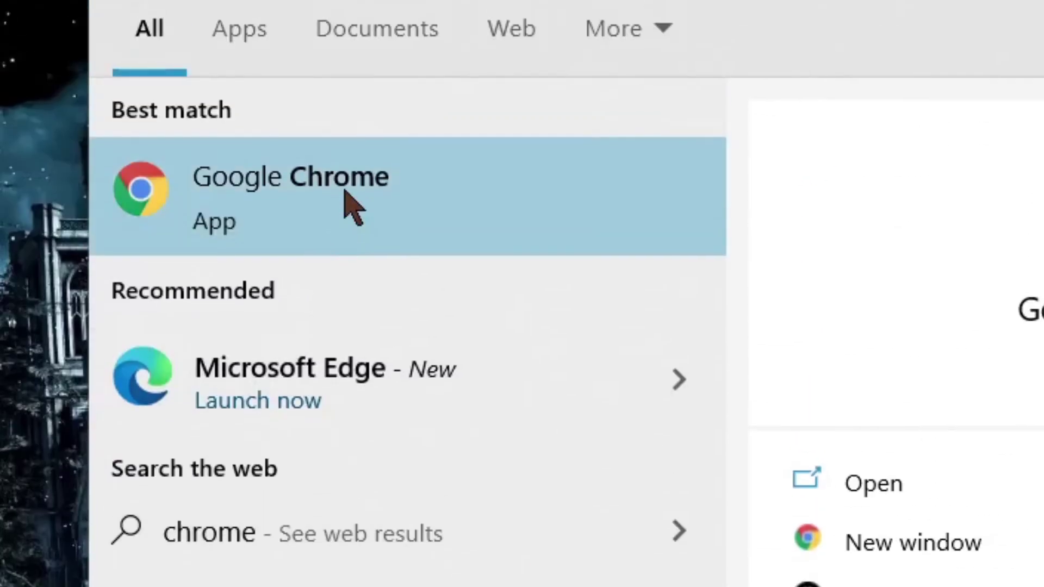
click(346, 193)
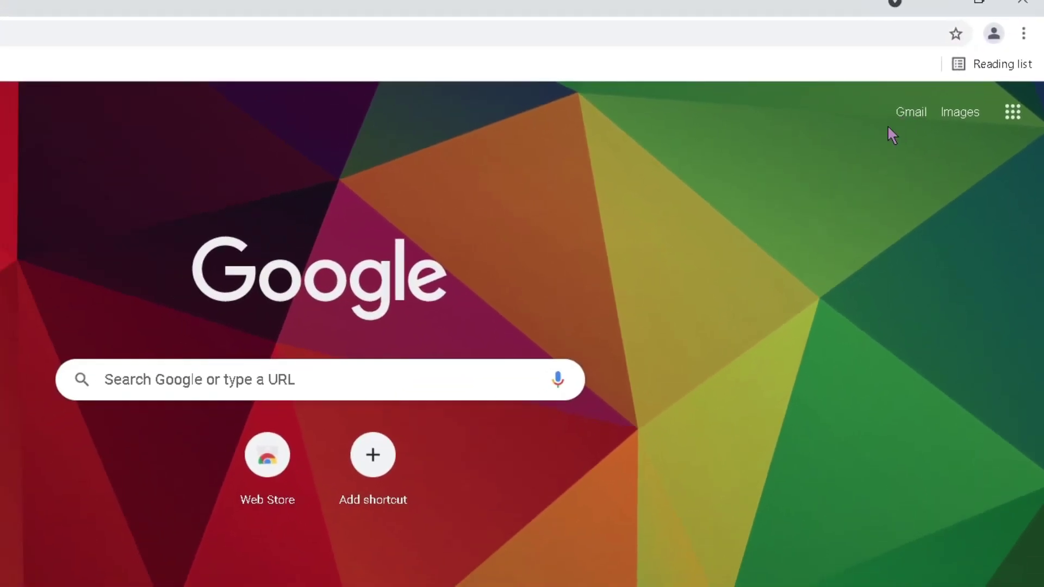
- Go to Gmail from the new tab page and open the Buat Akun Google sign-up form
click(873, 140)
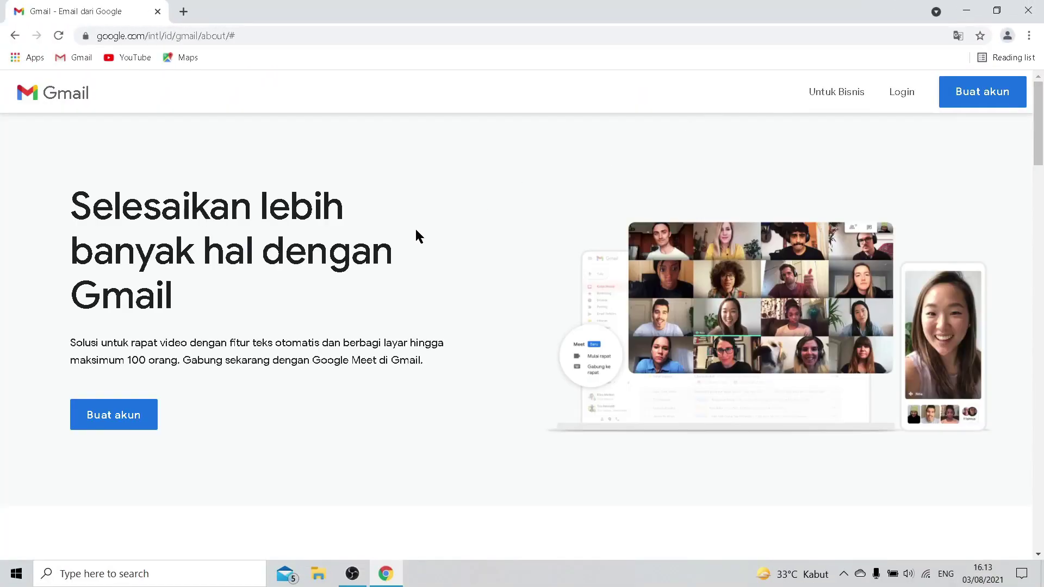
click(123, 412)
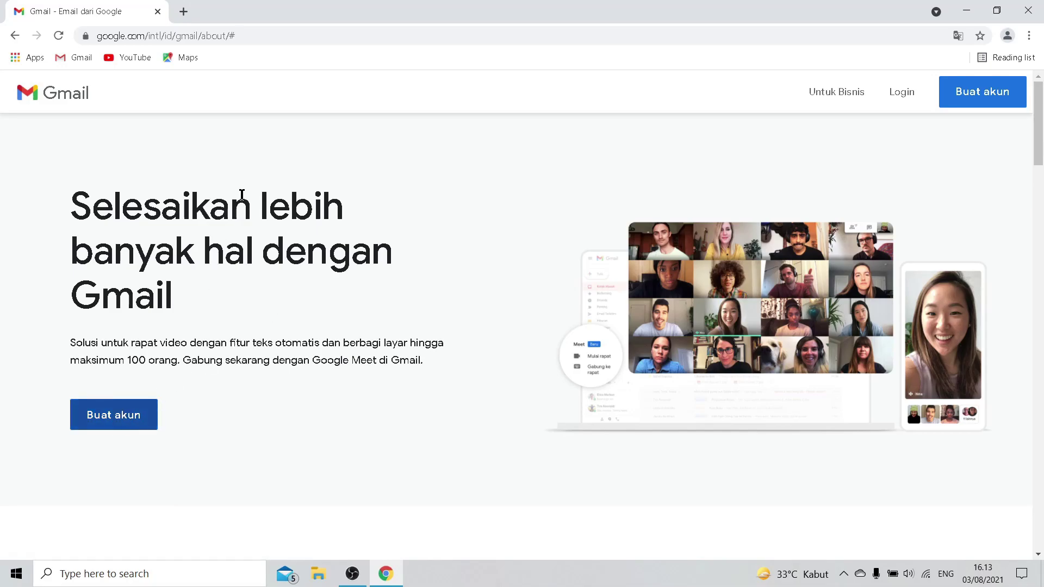
click(103, 416)
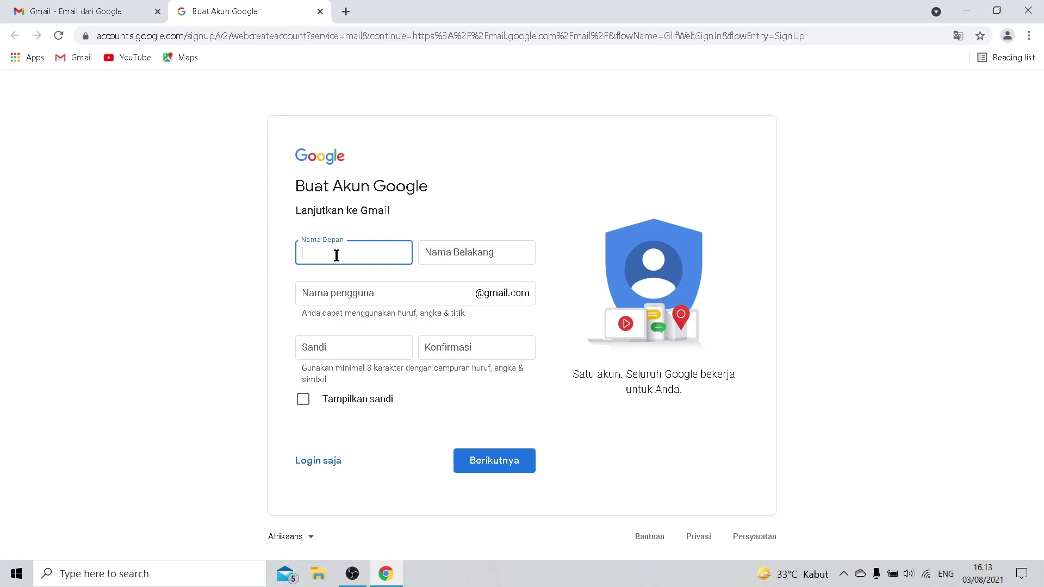
- Enter the first name, last name and a desired username, which Google reports as already taken
key(Tab)
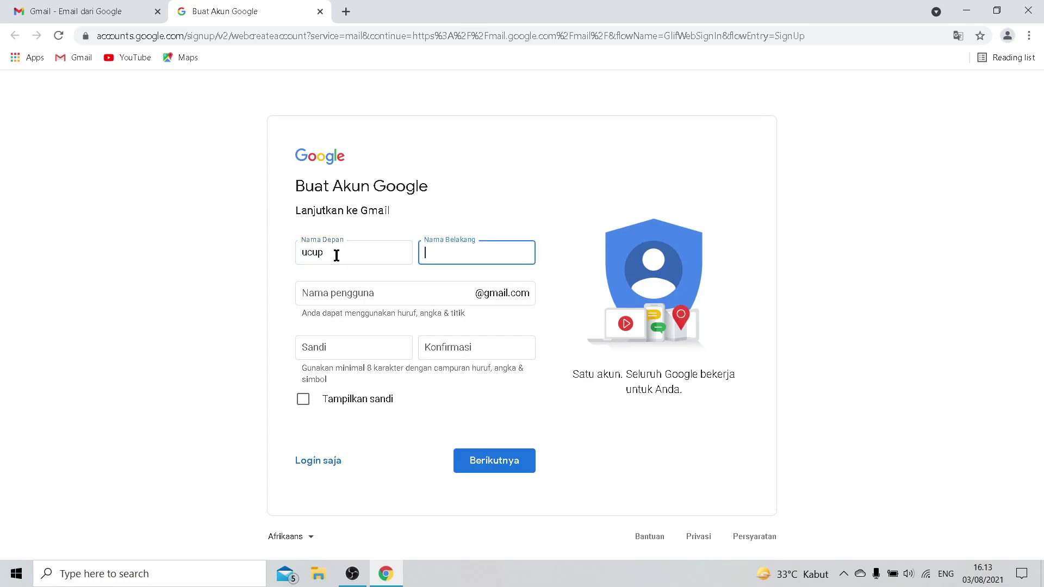
key(Tab)
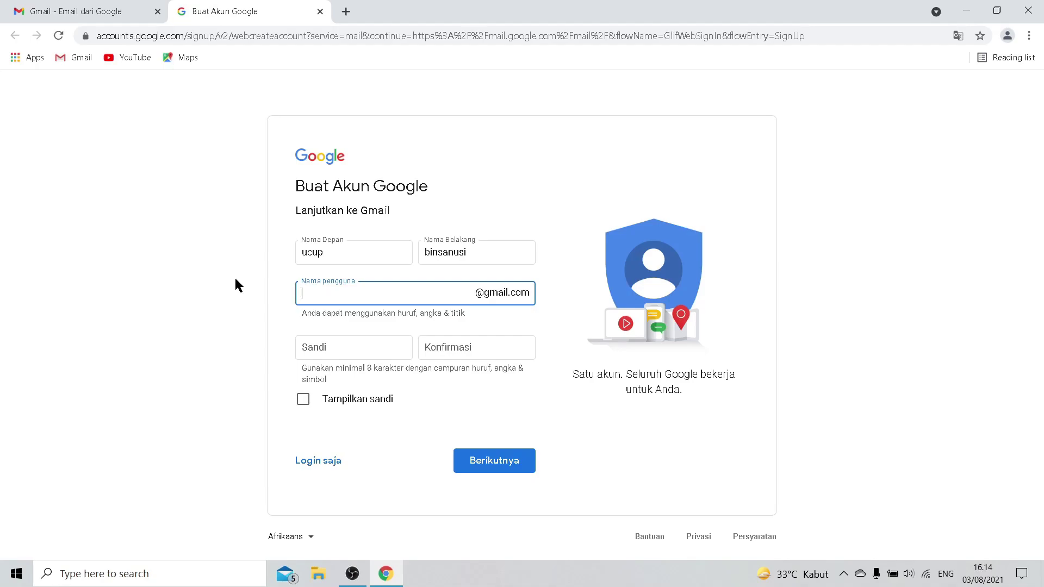
click(351, 337)
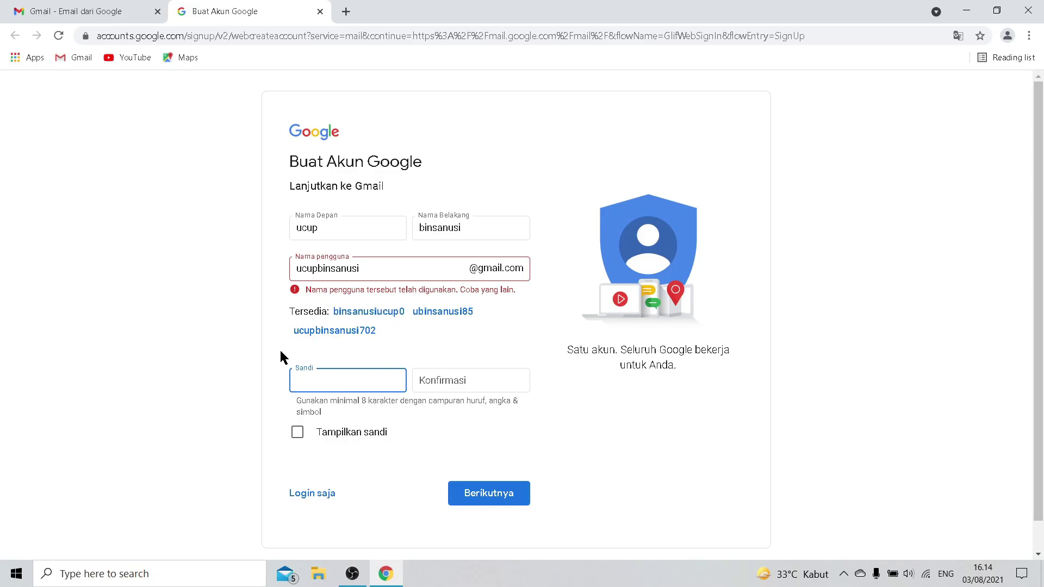
- Choose a suggested available username, enter and confirm a password with Tampilkan sandi on, then submit
click(325, 333)
click(322, 353)
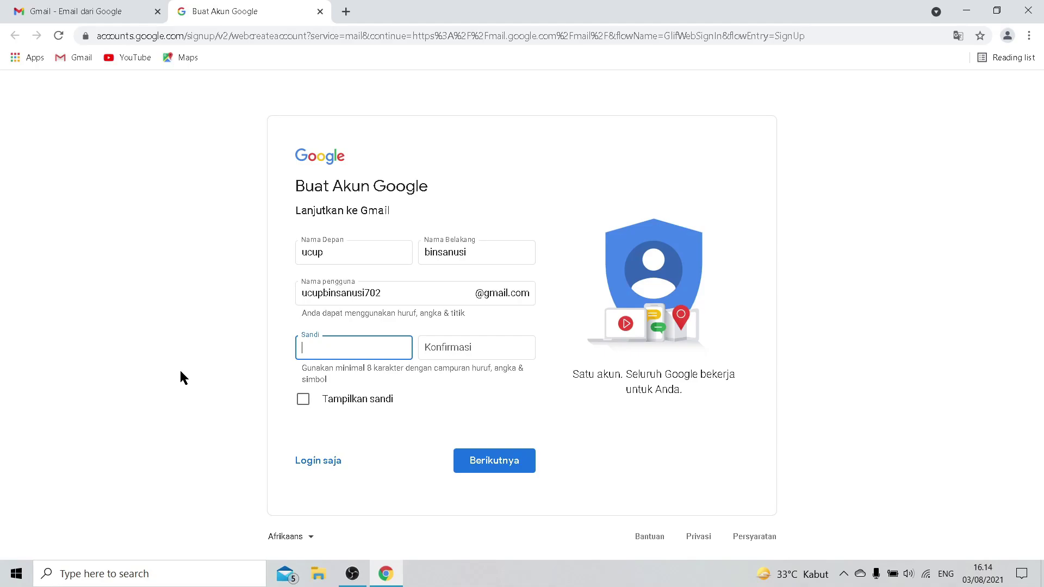
click(302, 399)
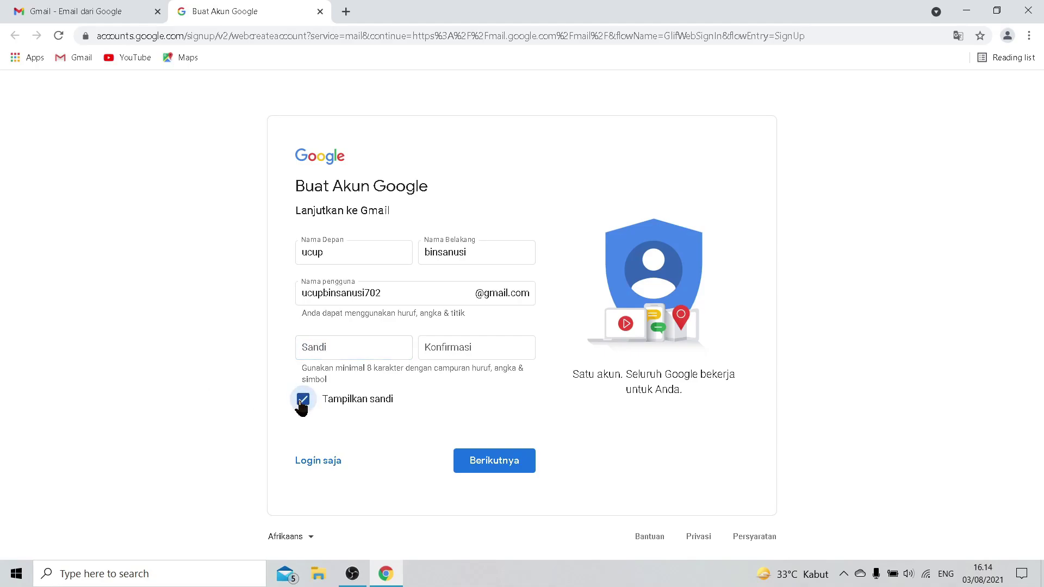
click(328, 343)
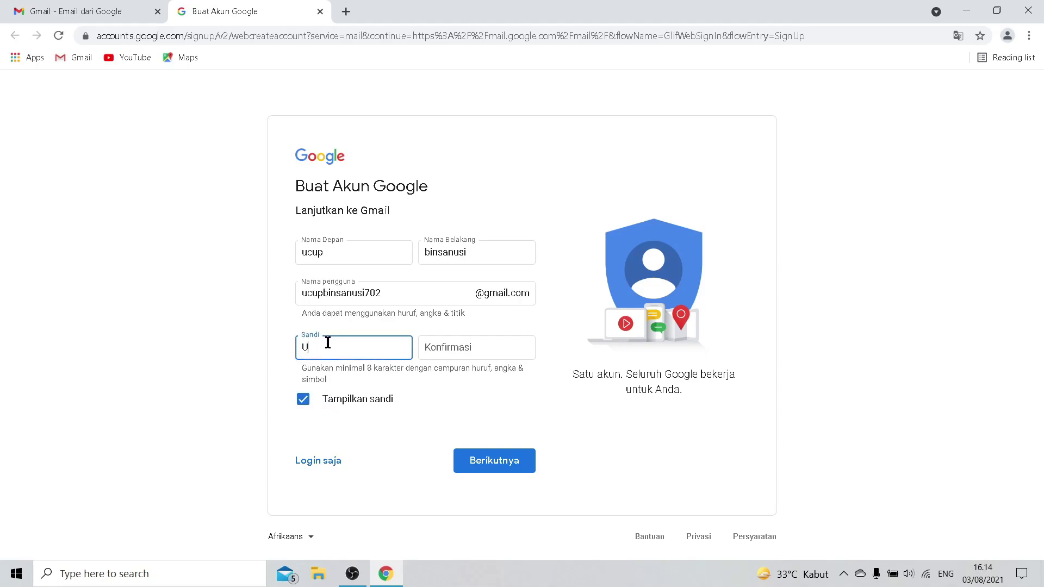
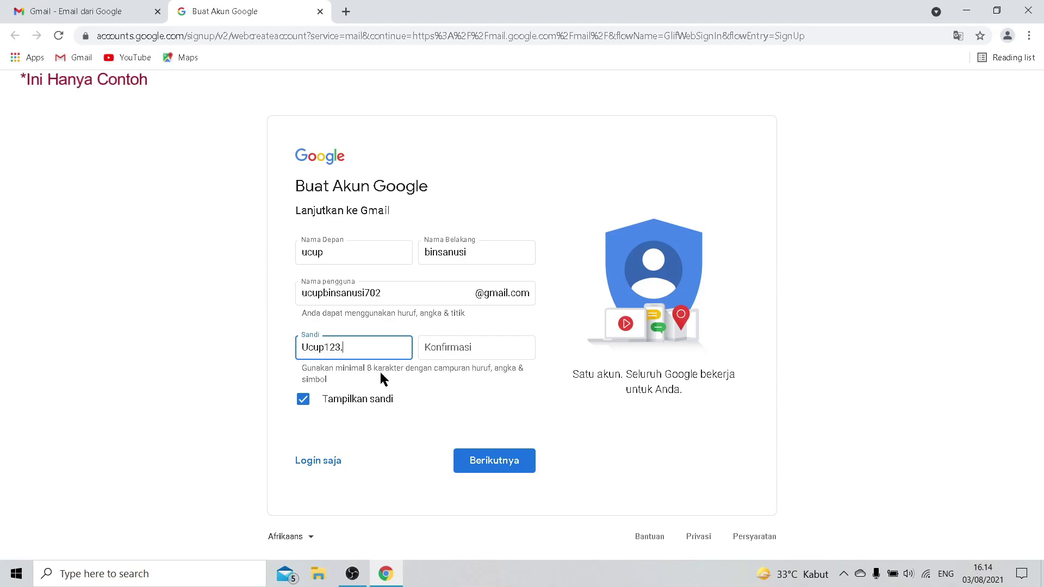
click(460, 337)
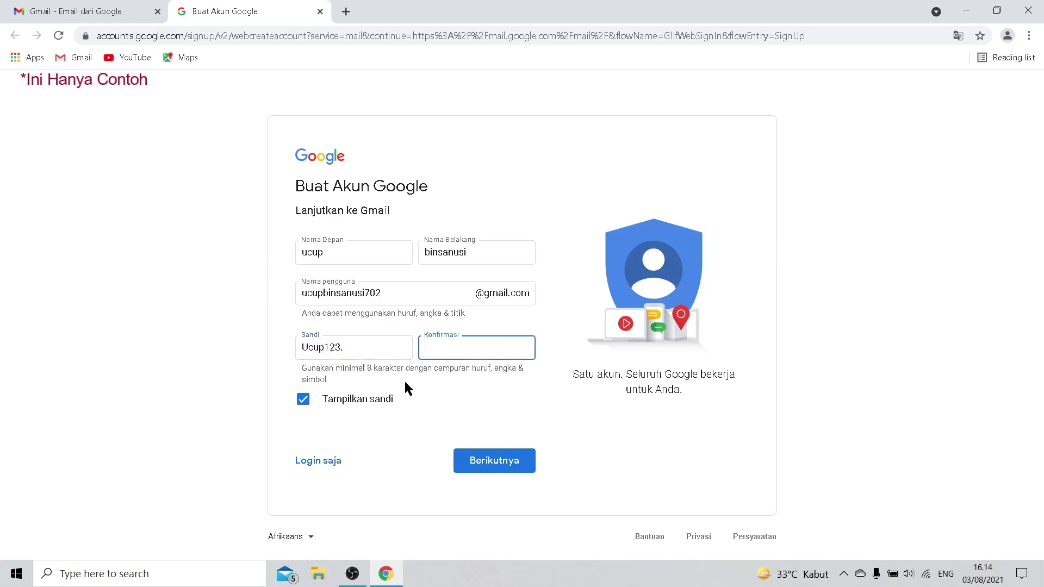
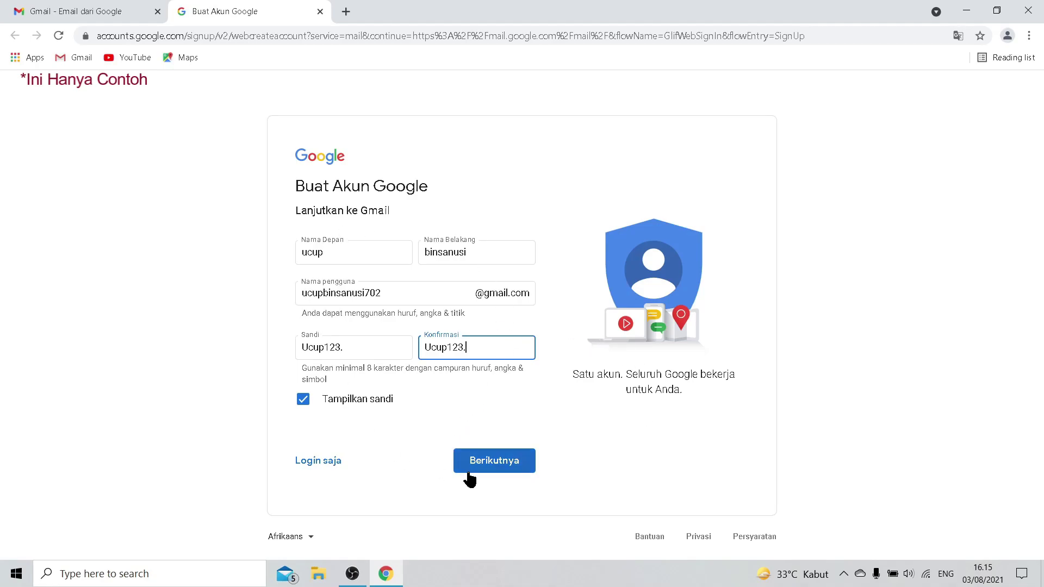
click(508, 467)
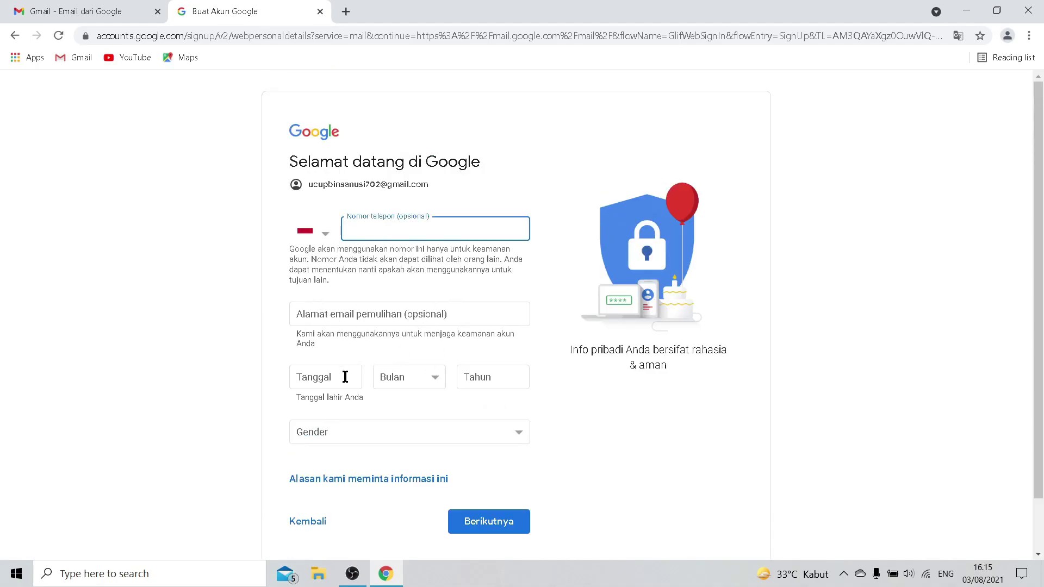
scroll(364, 276, down, 1)
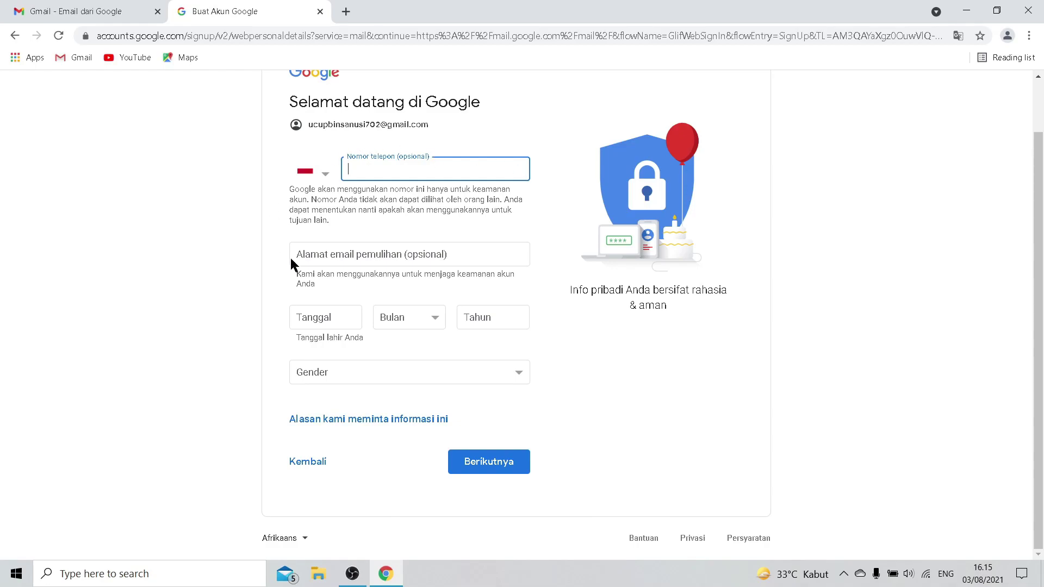
click(338, 313)
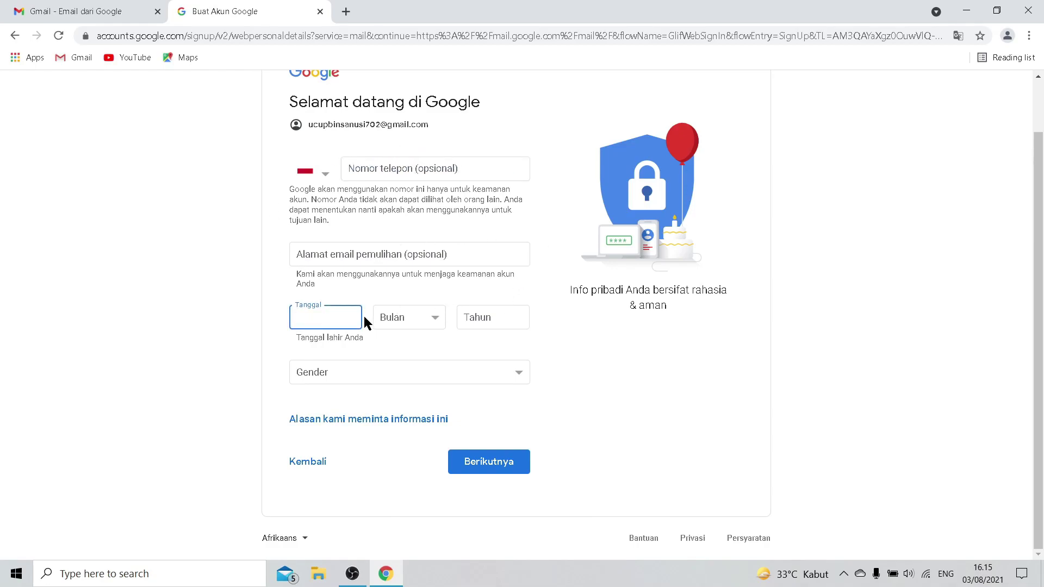
text(12)
key(Tab)
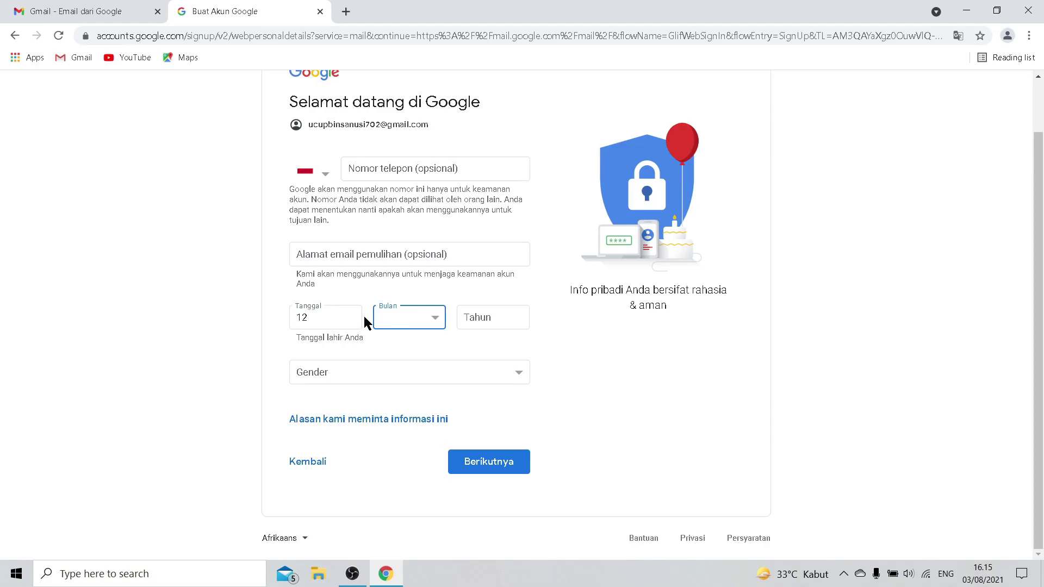
click(432, 326)
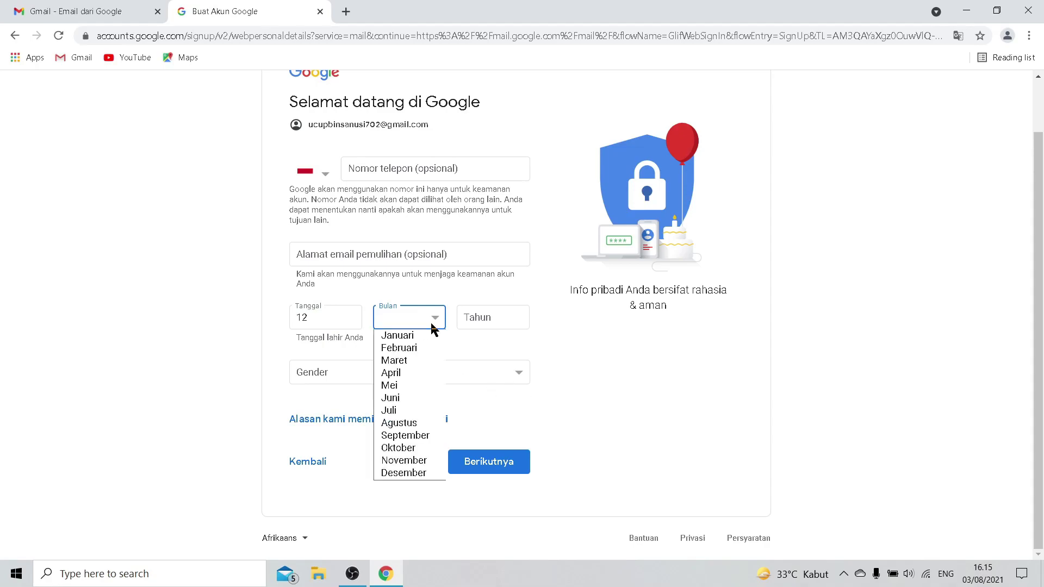
click(403, 348)
click(488, 326)
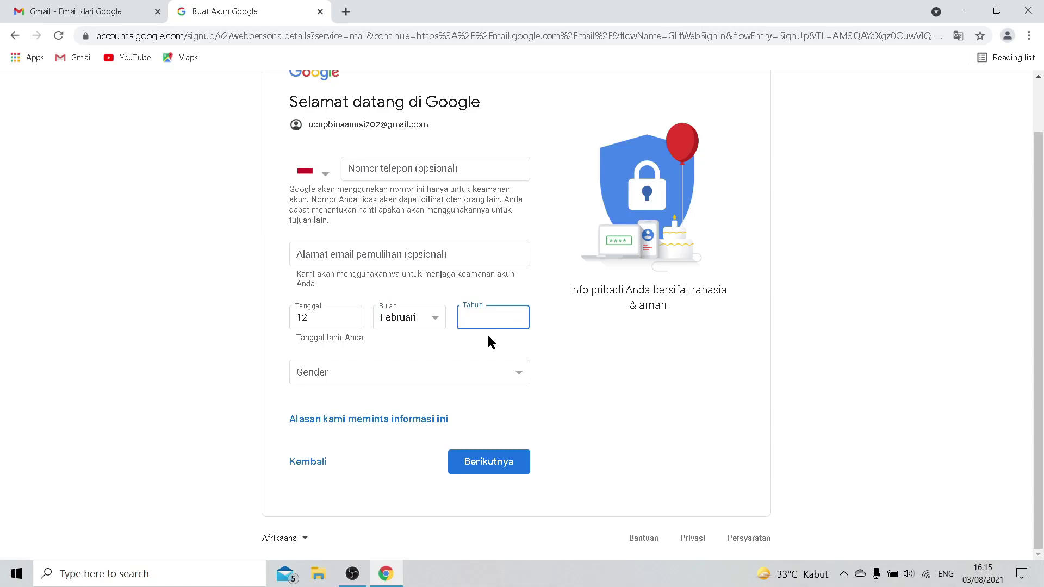
text(1998)
- Set the gender to Pria and continue with Berikutnya
click(385, 369)
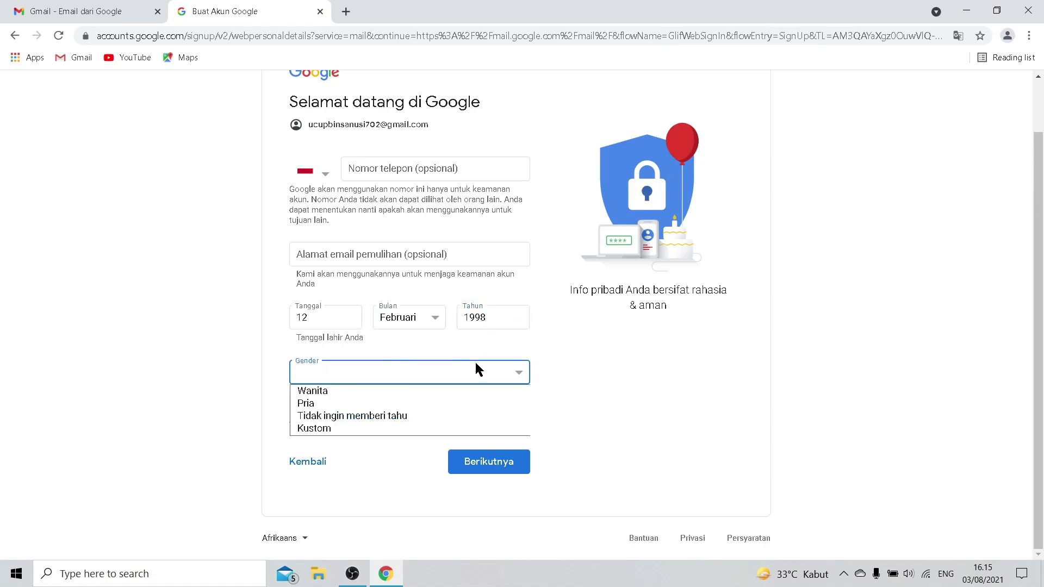
click(351, 407)
click(506, 463)
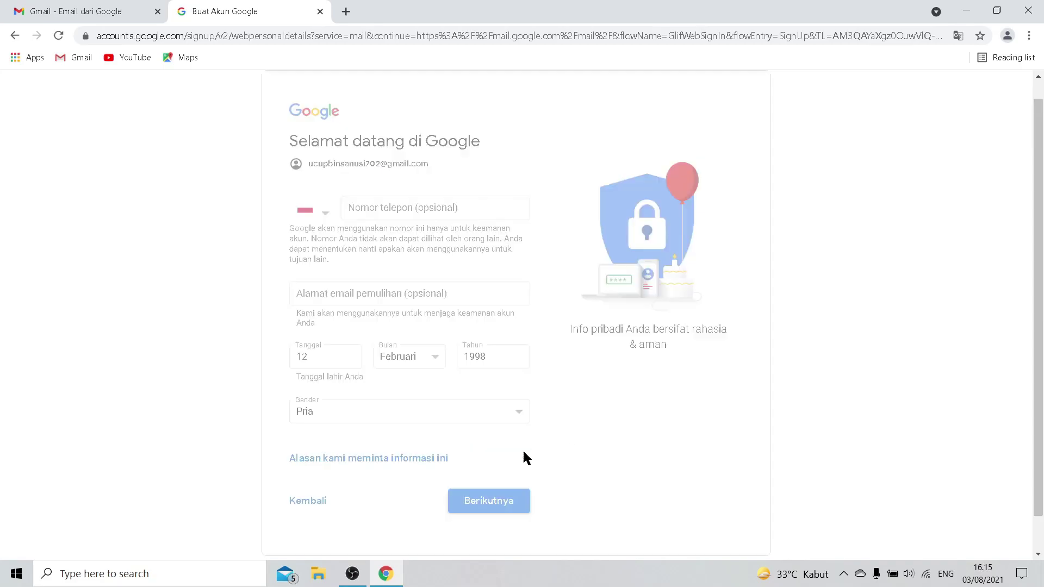
- Accept the privacy terms with Saya setuju so the account is created and its inbox opens
scroll(308, 419, down, 15)
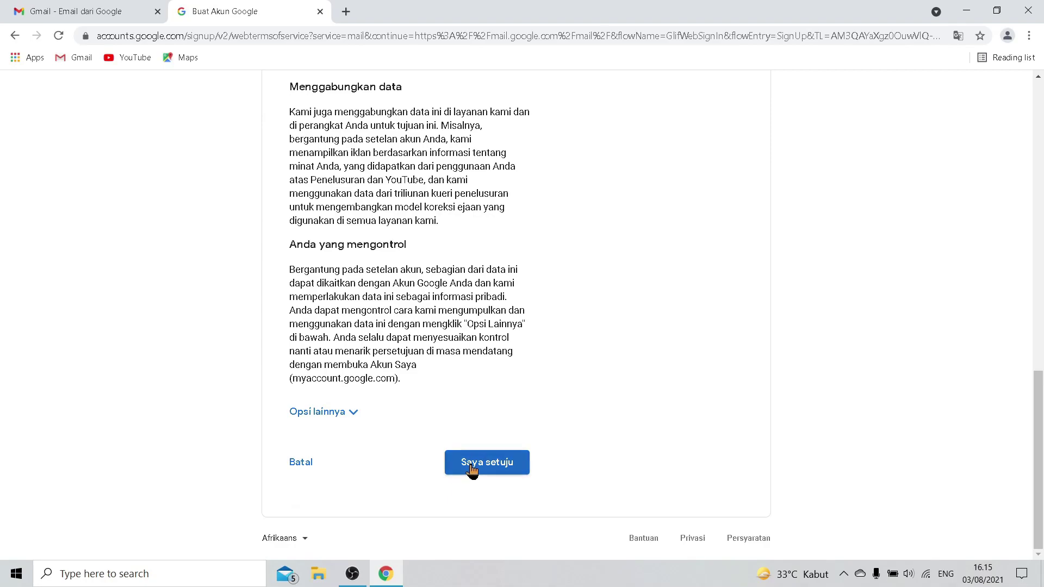
click(477, 462)
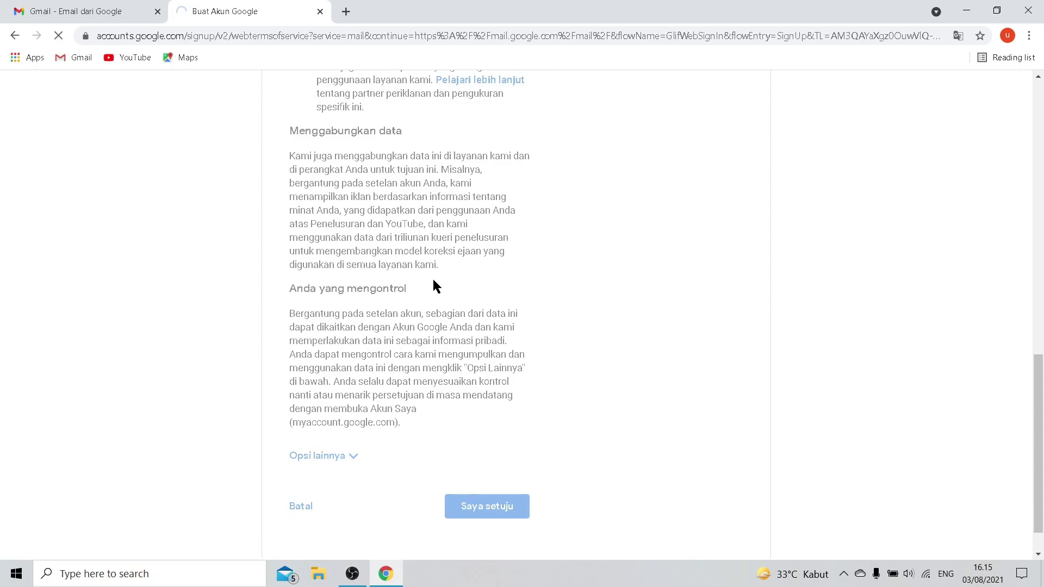
scroll(433, 283, up, 15)
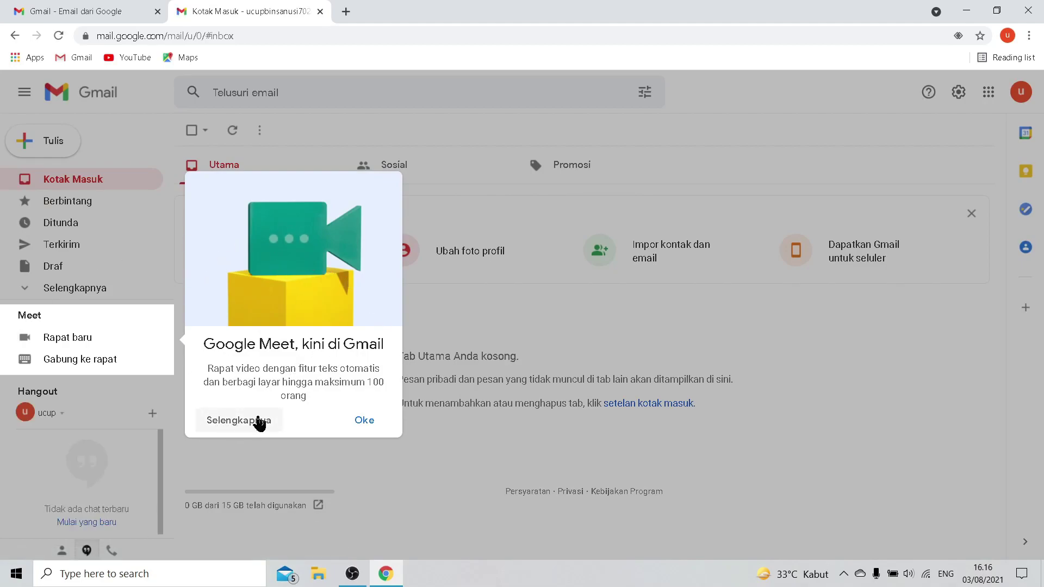
- Dismiss the Google Meet notice with Oke, toggle the folder sidebar, and close the Kotak Masuk tab
click(366, 422)
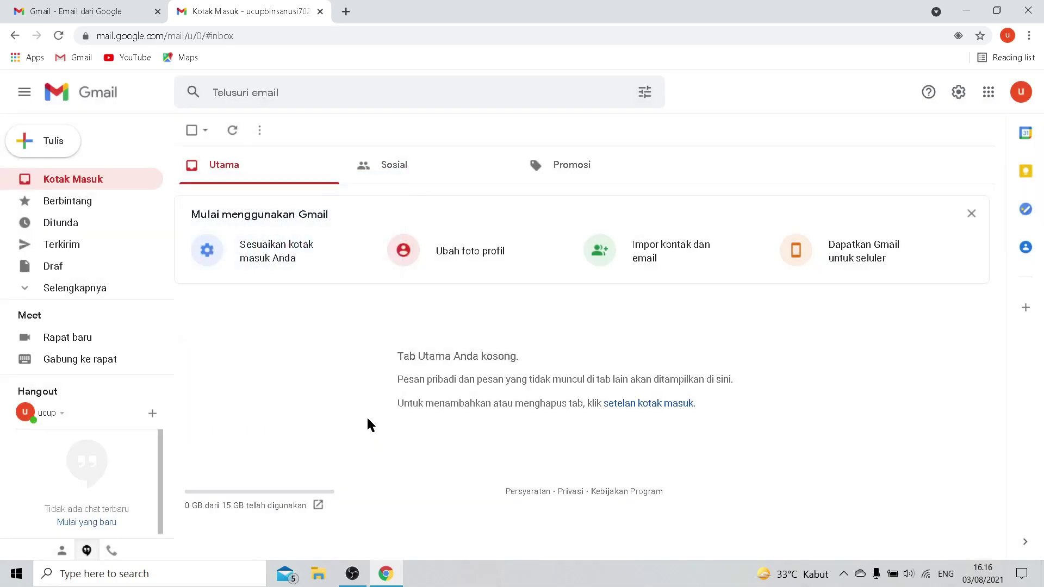
click(24, 92)
click(24, 92)
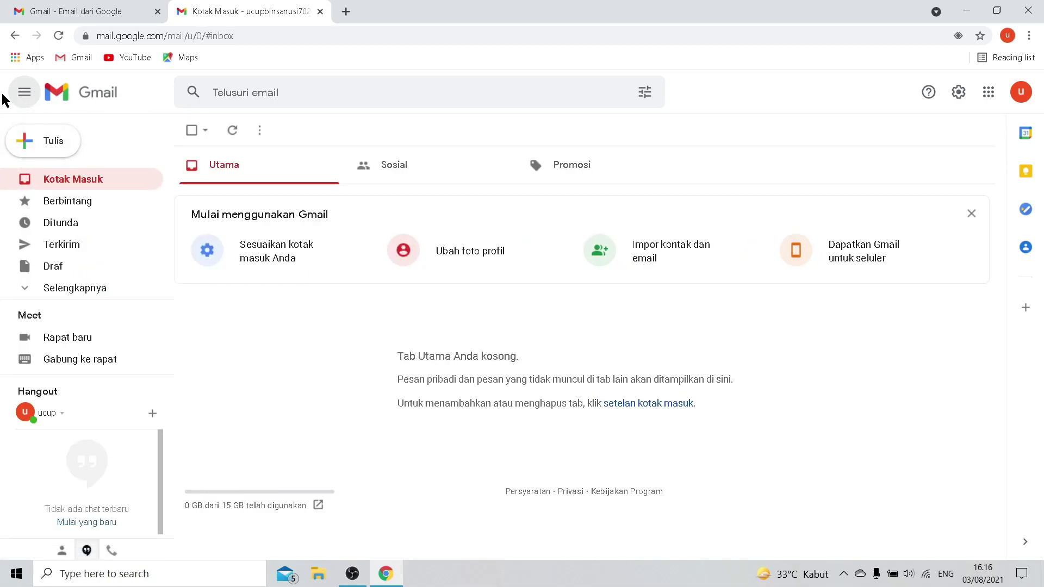
click(320, 12)
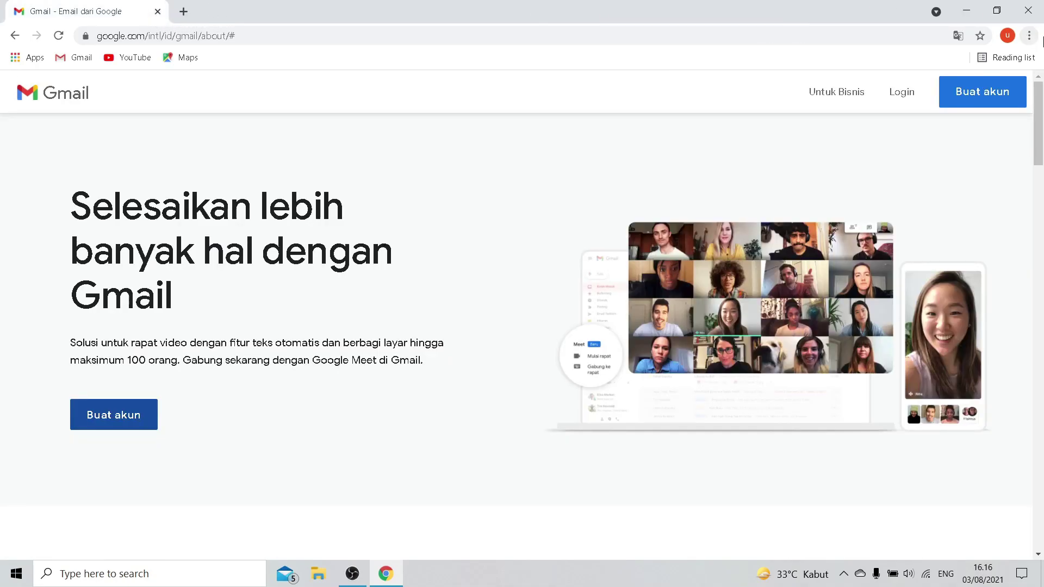
- Close Chrome and relaunch it by searching 'chr' in the Start menu
click(1027, 12)
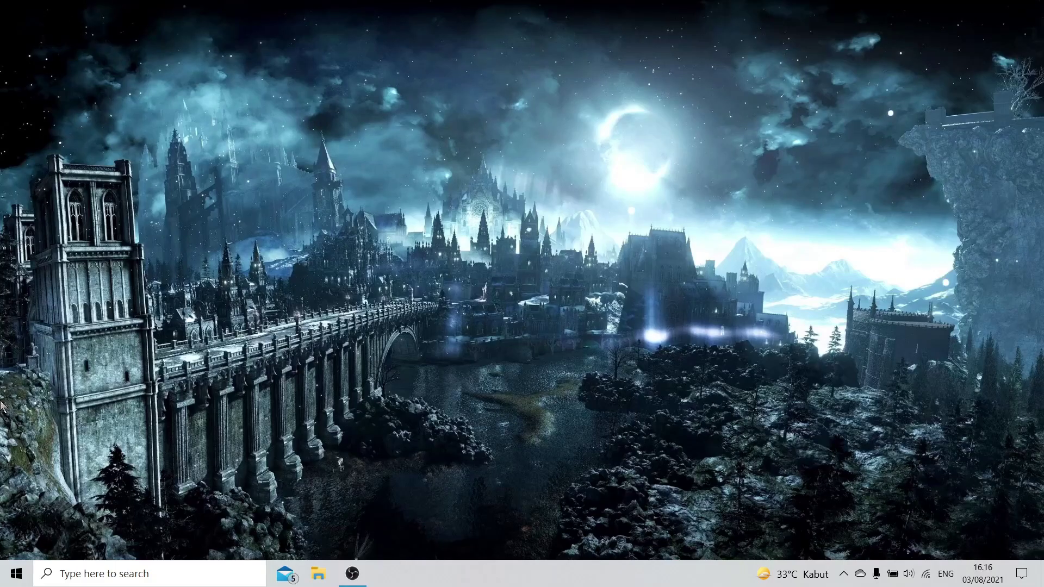
click(16, 574)
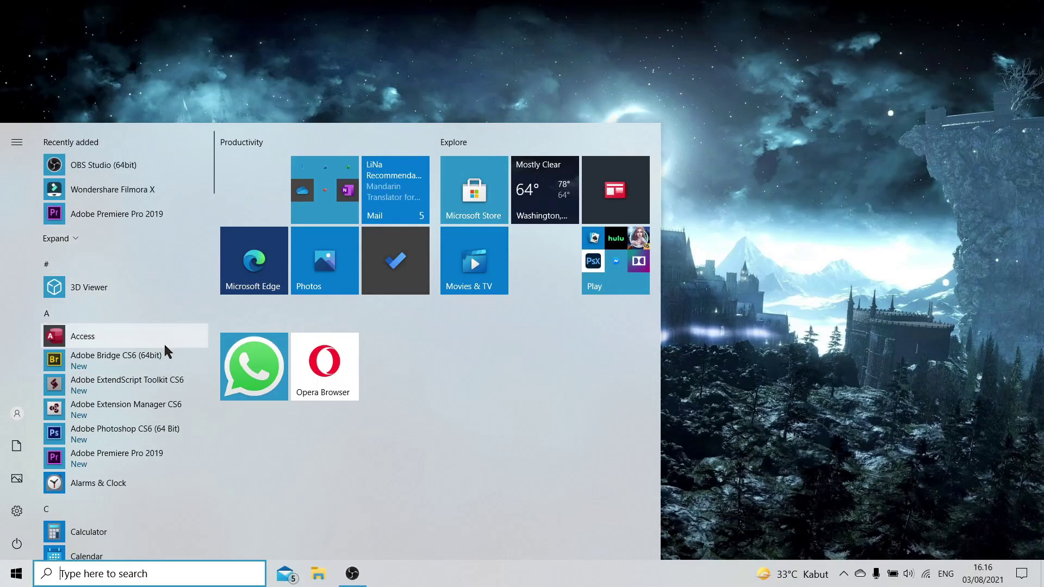
text(chr)
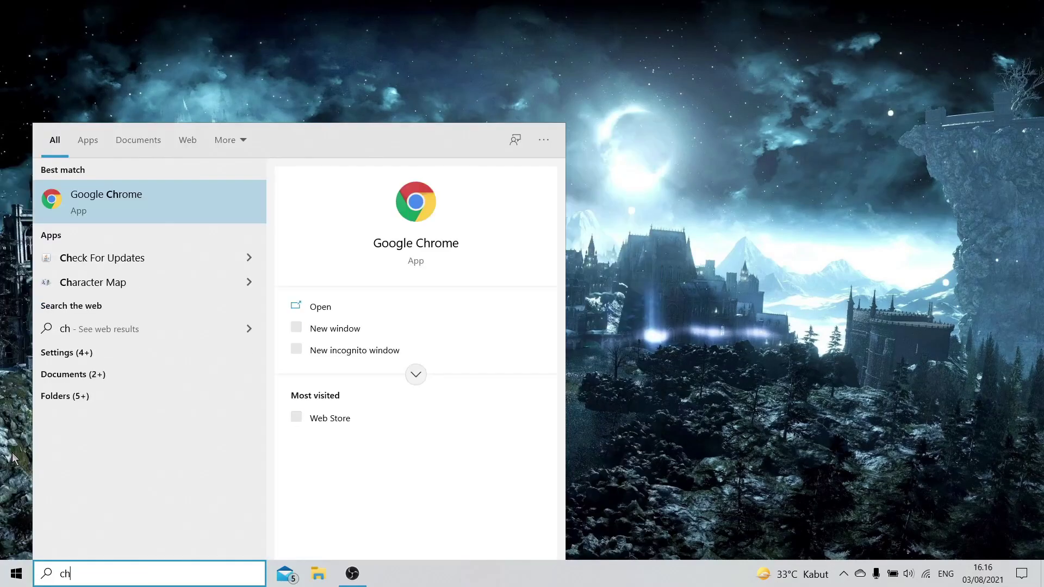
click(203, 209)
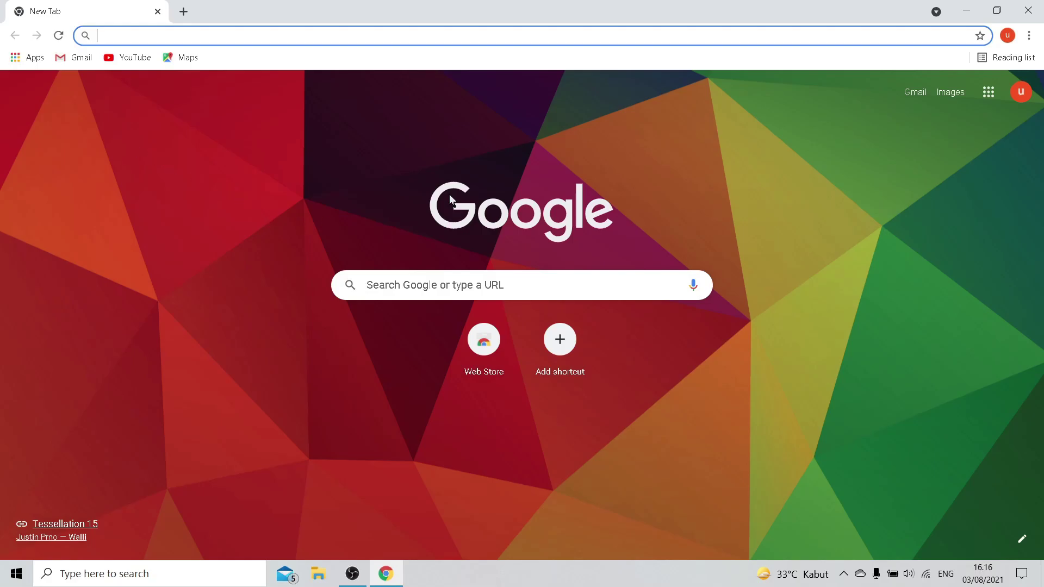
click(1009, 93)
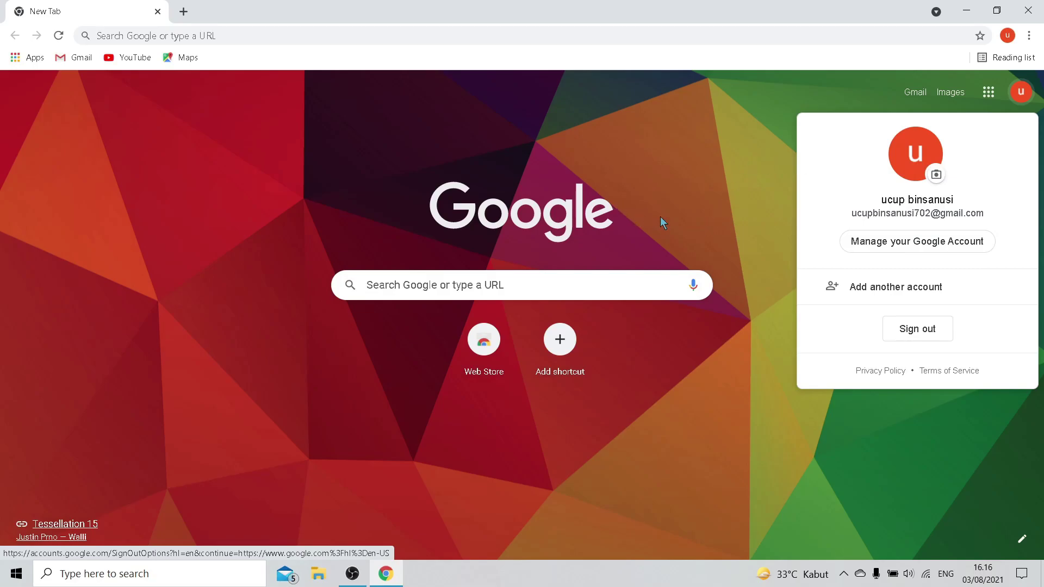
click(729, 249)
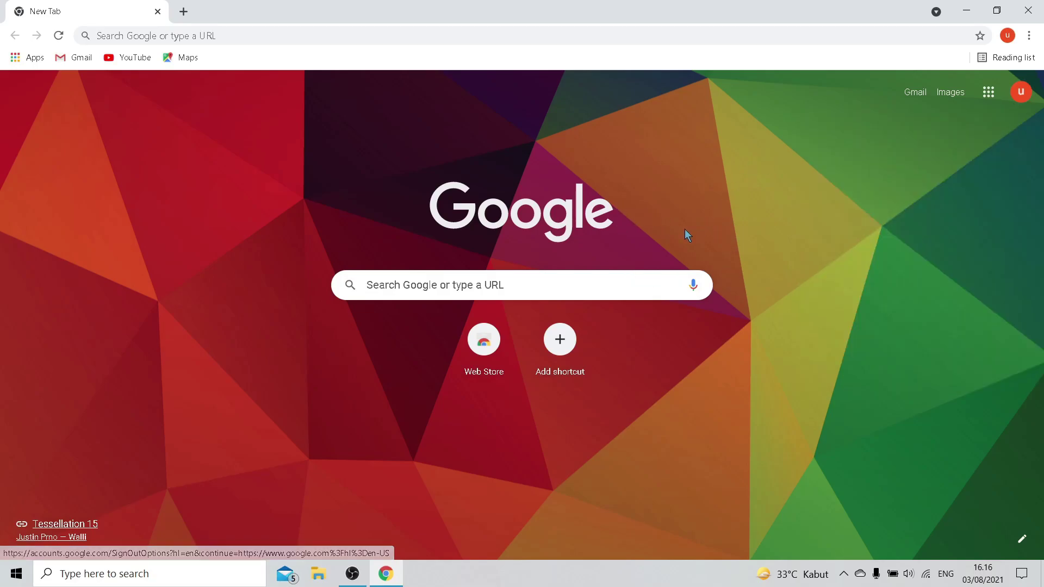